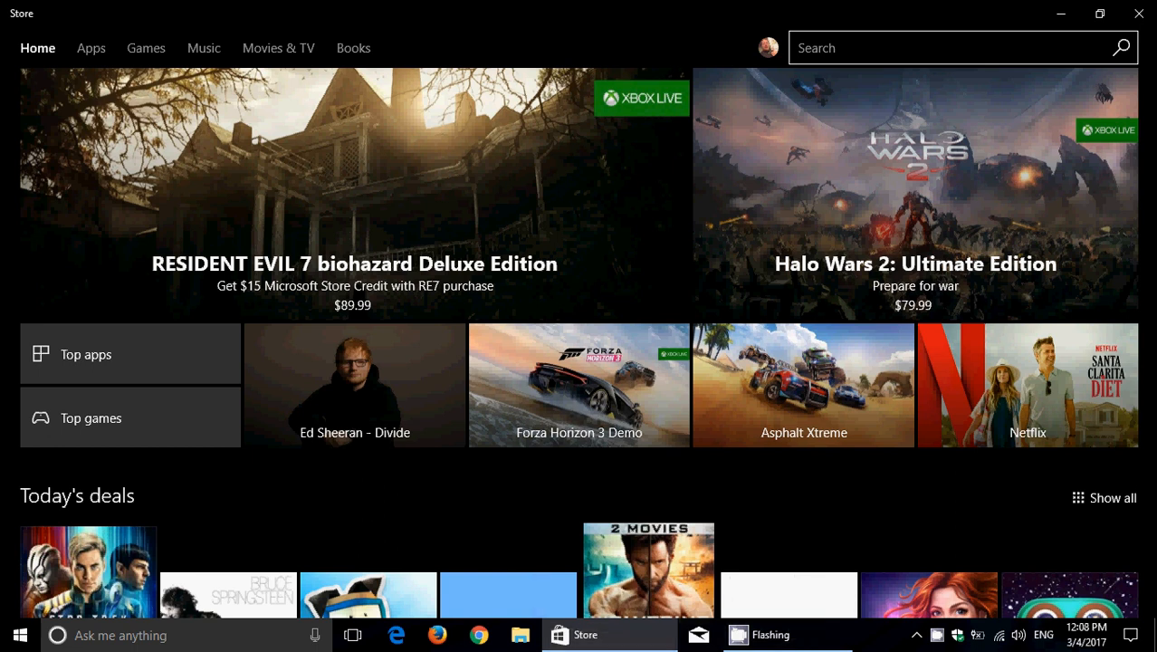
scroll(579, 344, down, 10)
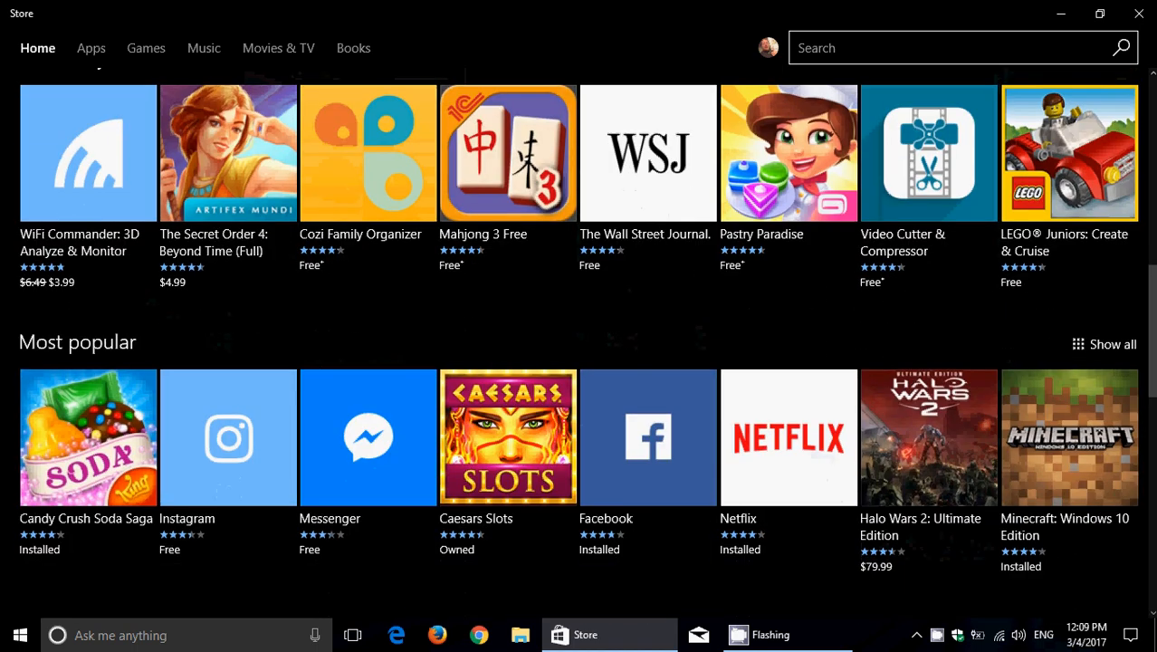
scroll(580, 344, down, 5)
scroll(579, 344, up, 5)
scroll(579, 344, down, 5)
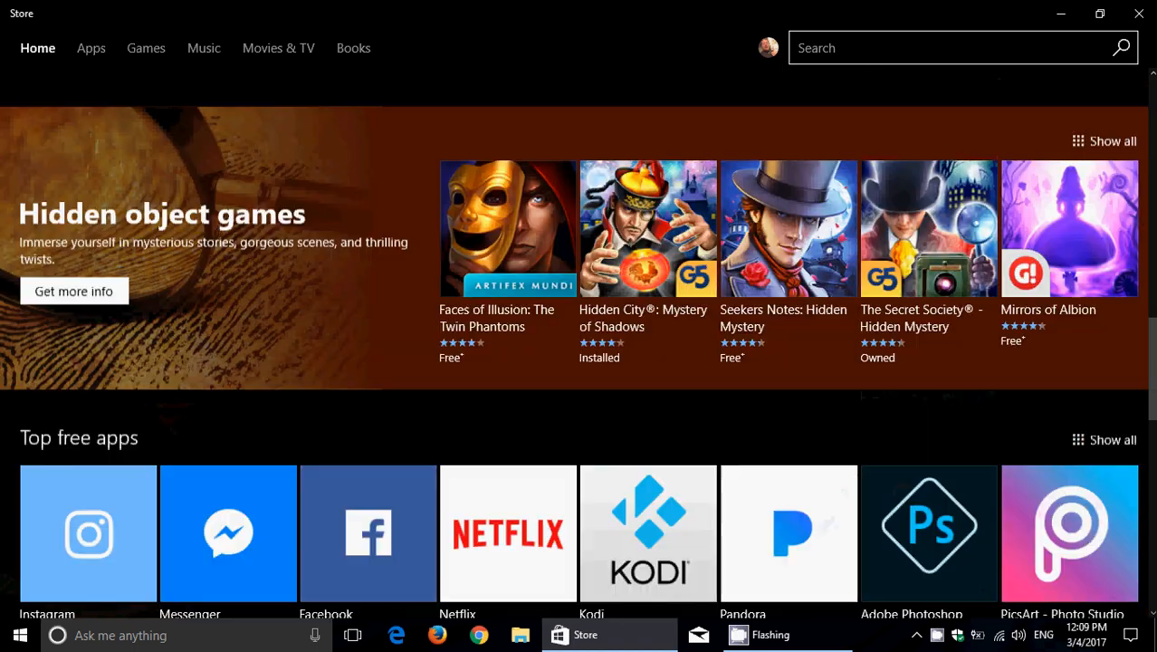
scroll(579, 344, down, 5)
scroll(580, 344, up, 5)
scroll(579, 344, up, 5)
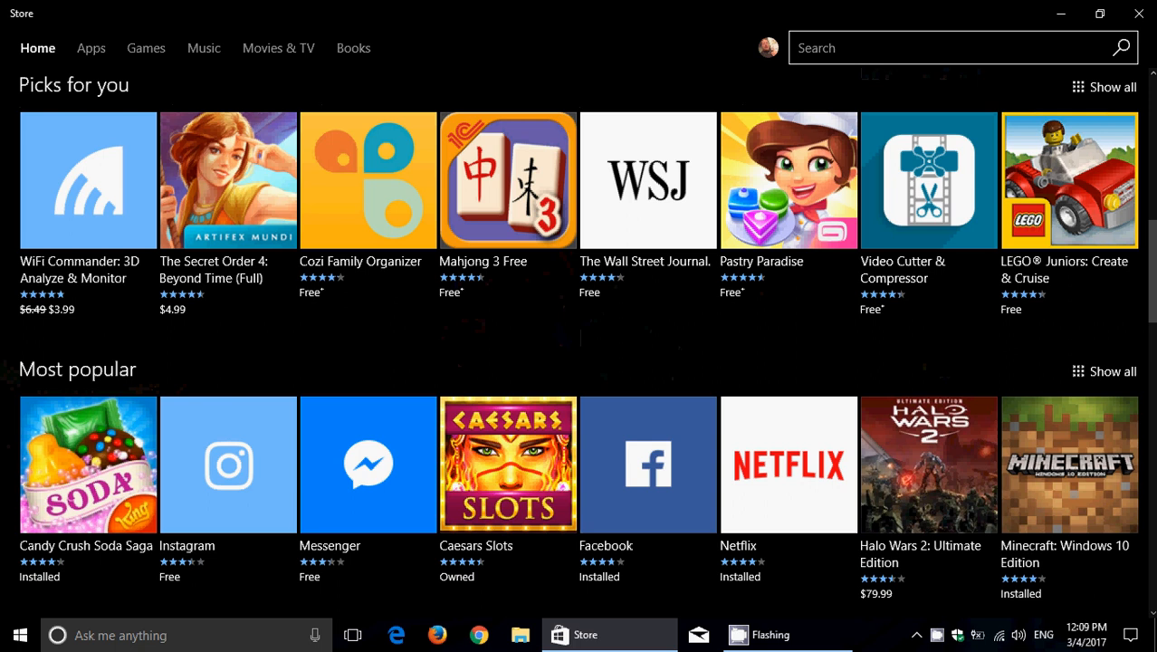
scroll(579, 344, up, 5)
scroll(579, 344, up, 5)
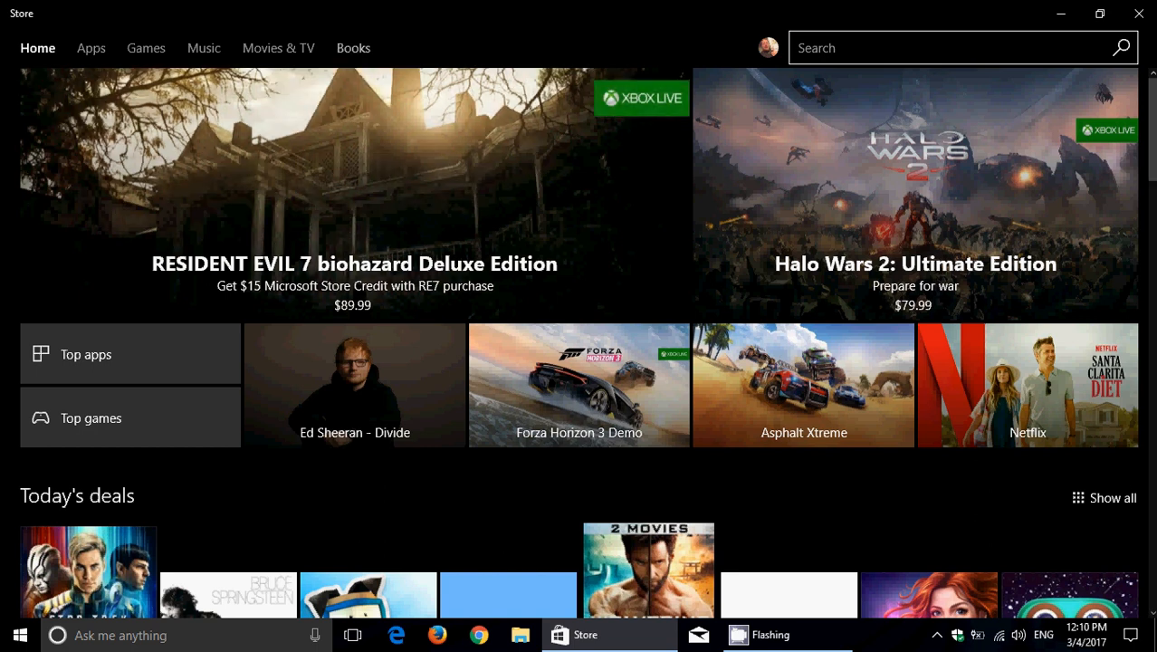
Switch to the Books section showing Women's History Month and top books.
click(353, 48)
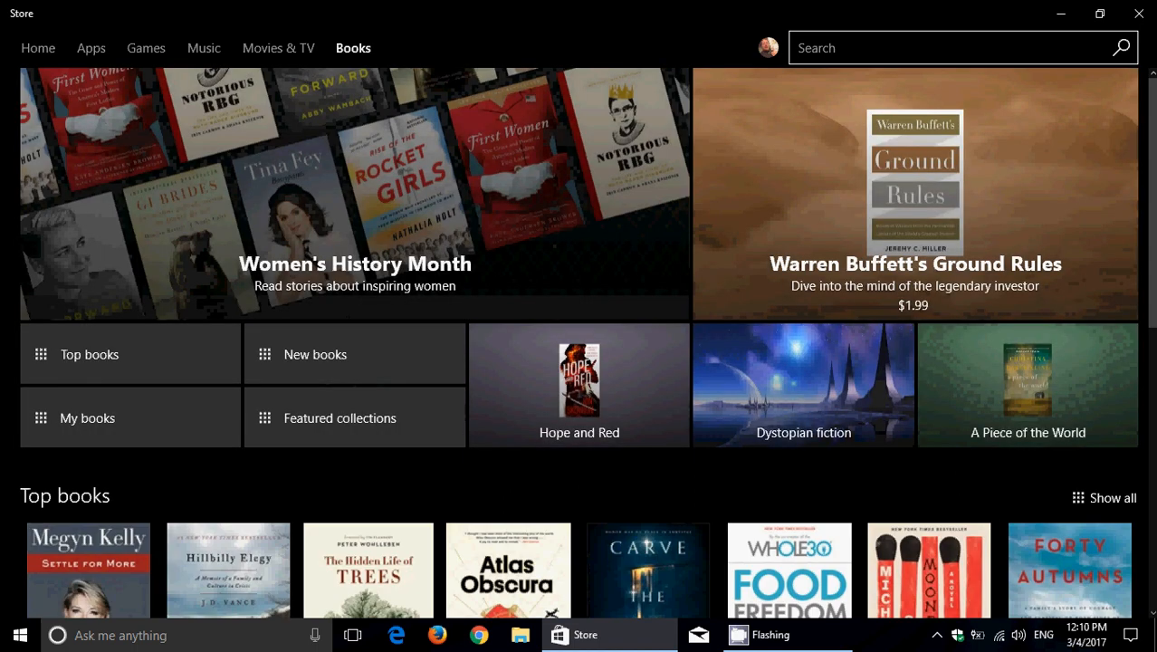
scroll(579, 362, down, 5)
scroll(579, 362, up, 5)
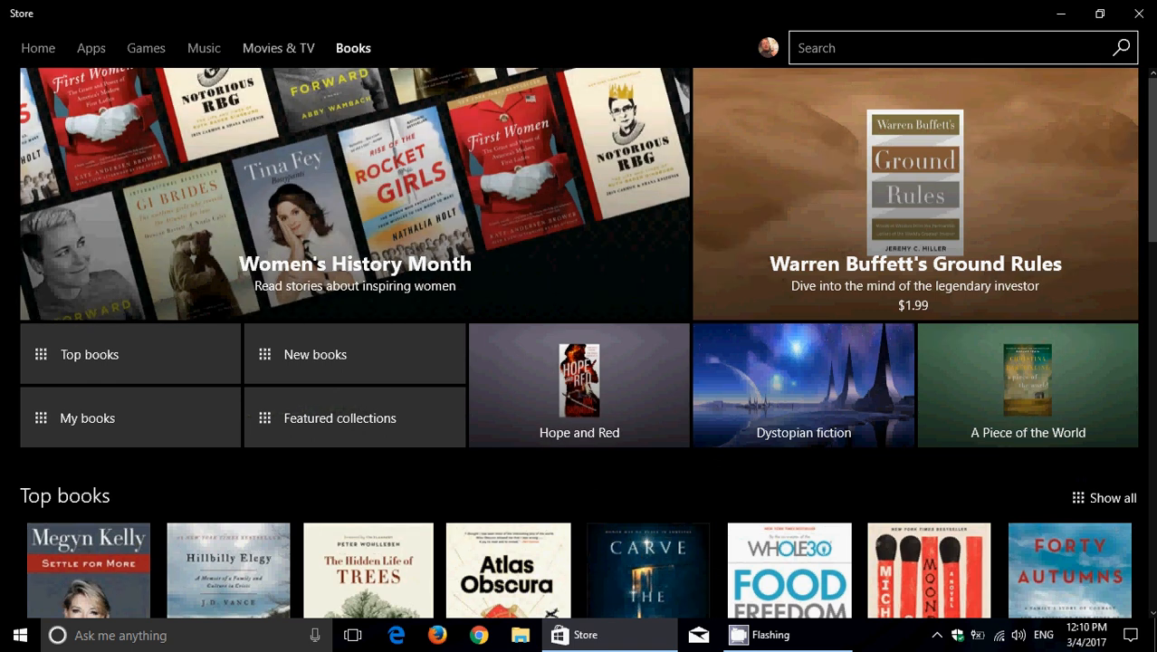
Browse the Movies & TV, Music and Games sections in turn, ending on Apps.
click(278, 48)
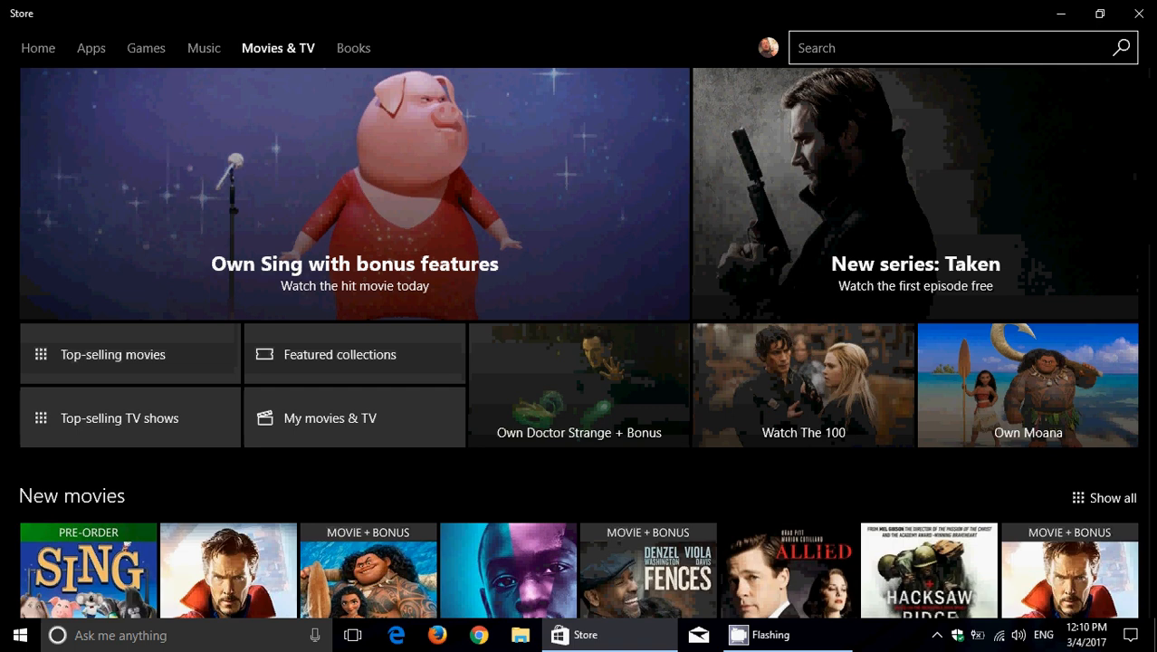
click(203, 48)
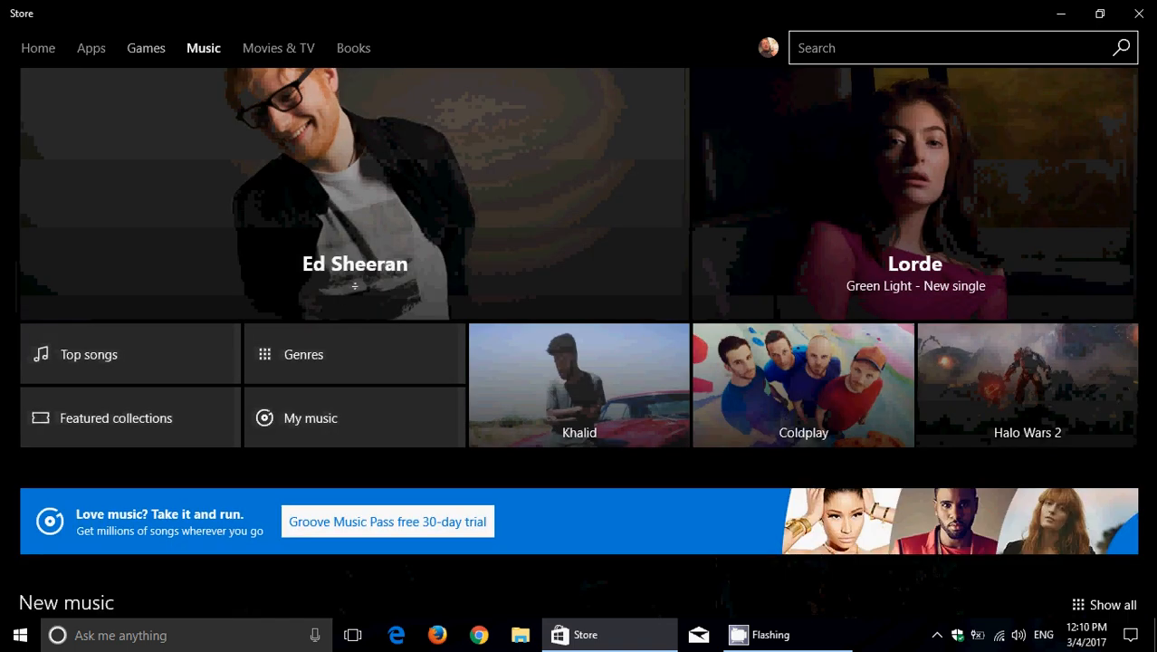
click(146, 48)
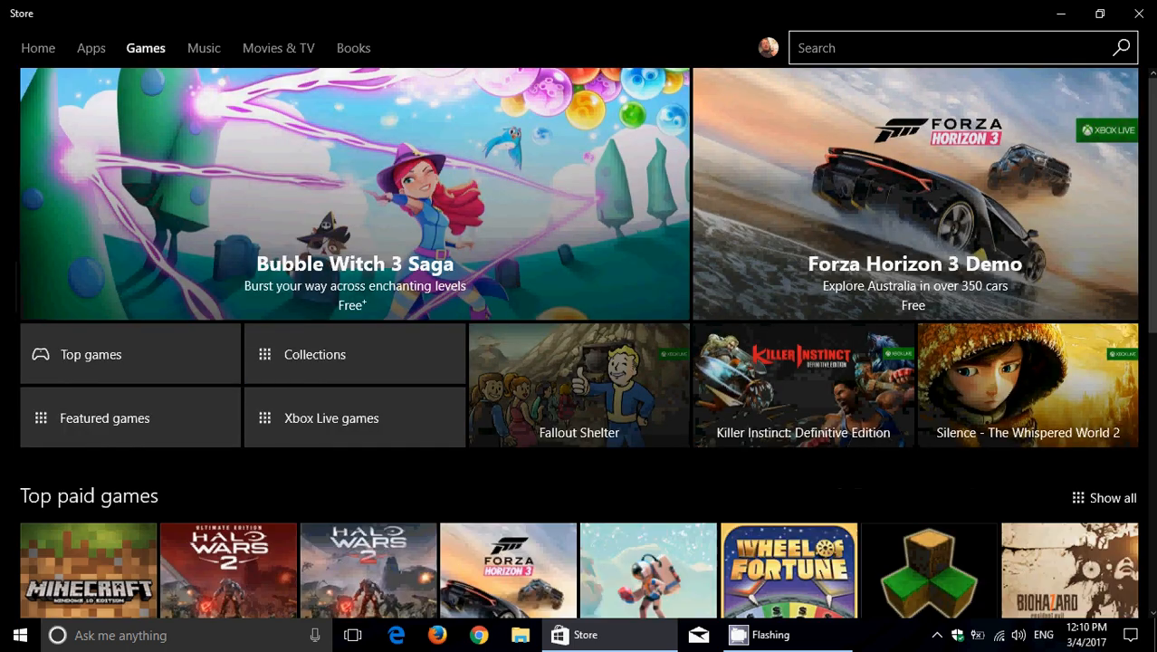
scroll(579, 362, down, 2)
scroll(580, 363, down, 3)
scroll(580, 362, up, 5)
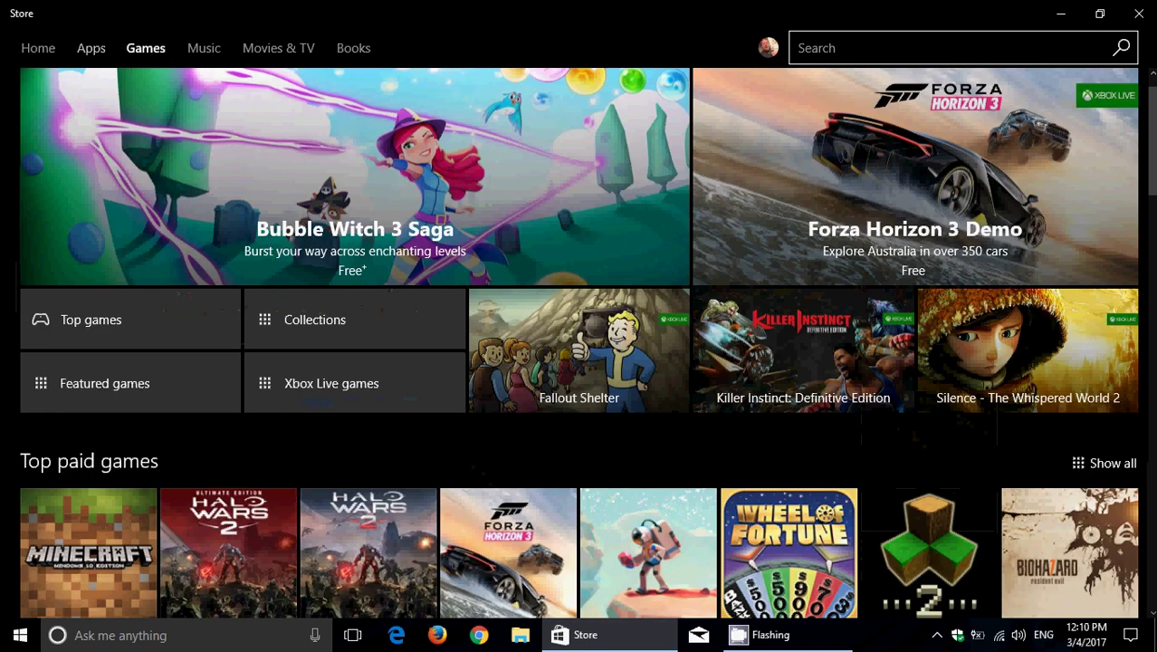
click(90, 48)
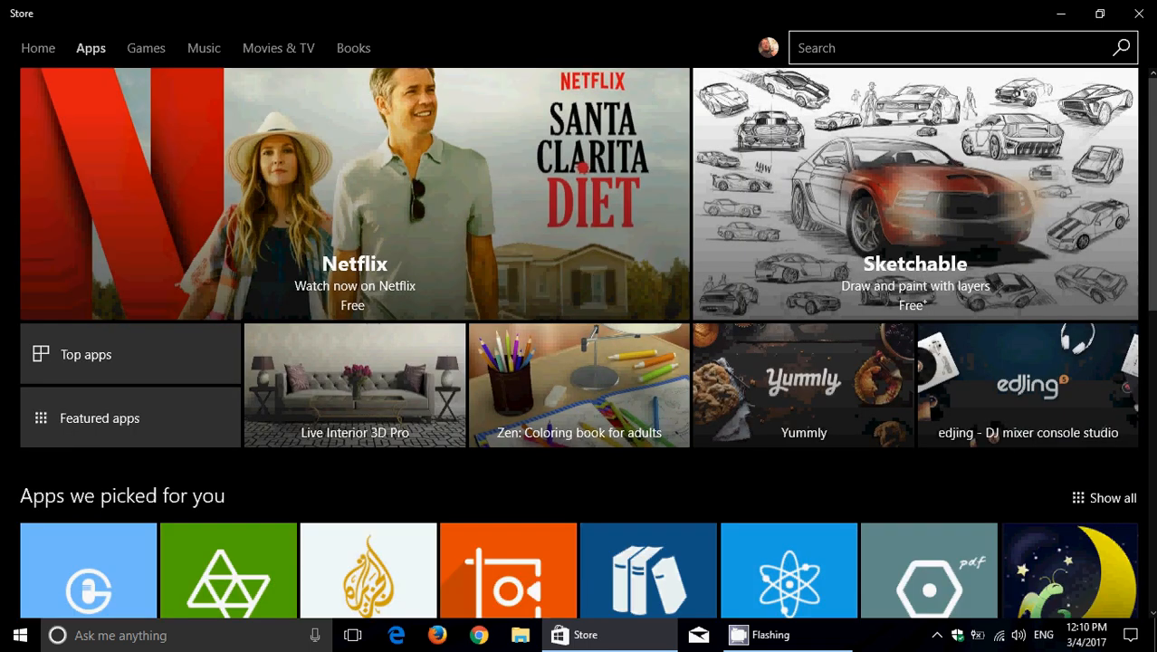
Return to the Store's Home page with the featured games and Today's deals.
click(38, 48)
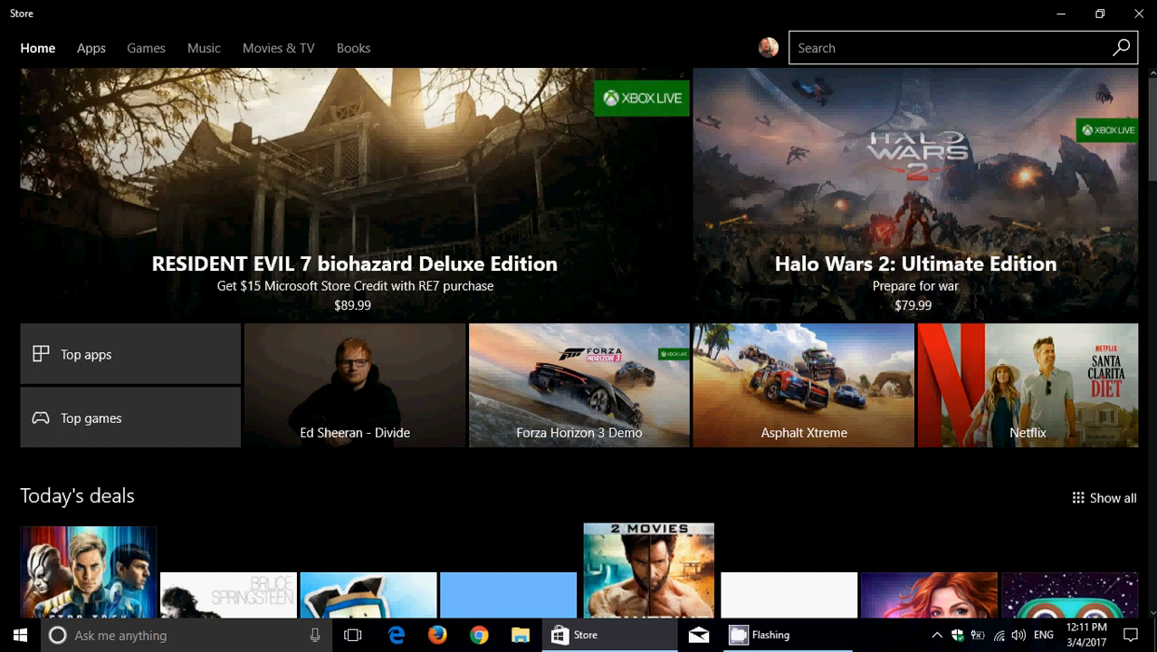
Go via Apps to the Games section with Bubble Witch 3 Saga and top paid games.
click(91, 48)
click(146, 48)
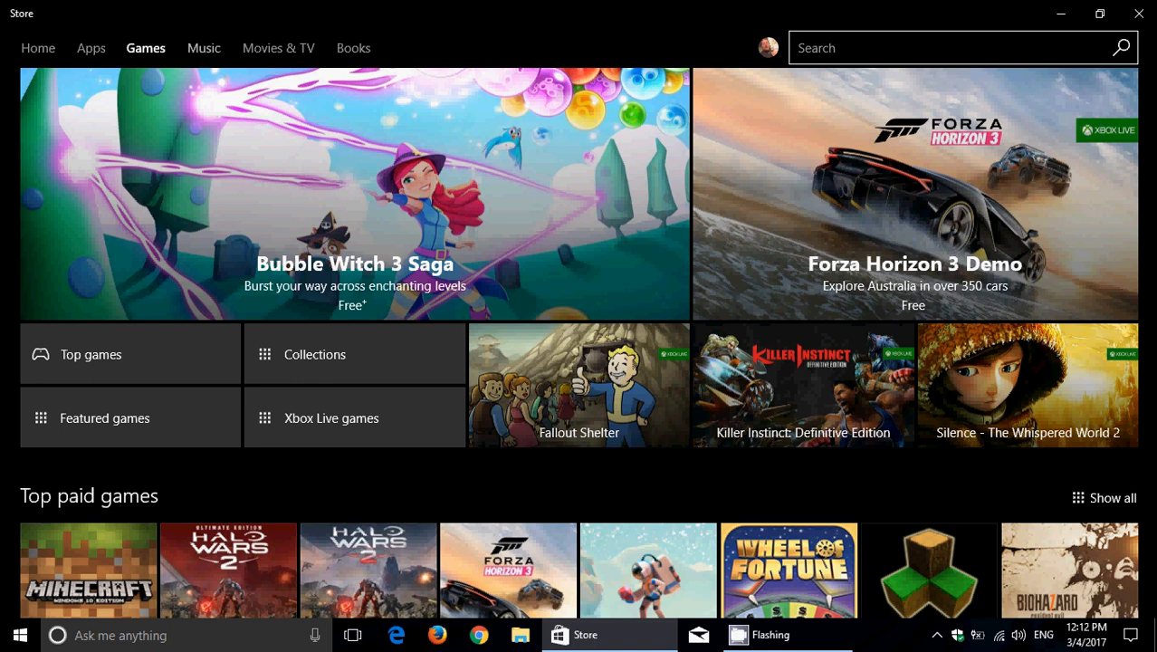
Cycle through Music, Movies & TV, Books and Home, ending on the Apps section.
click(204, 48)
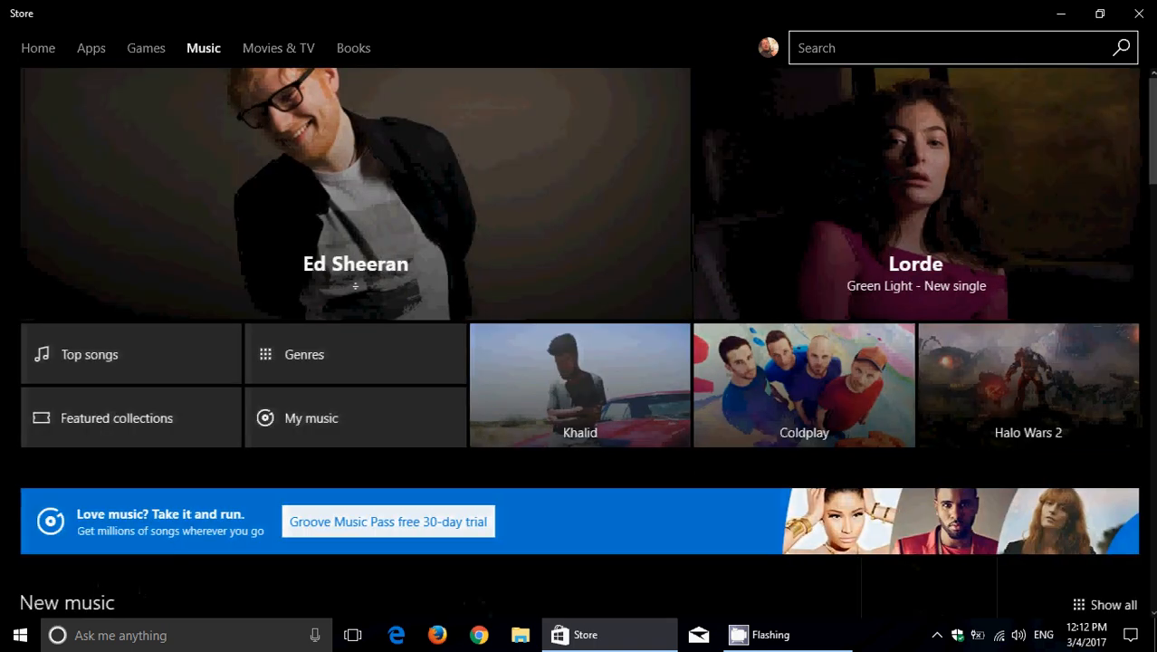
click(278, 48)
click(353, 48)
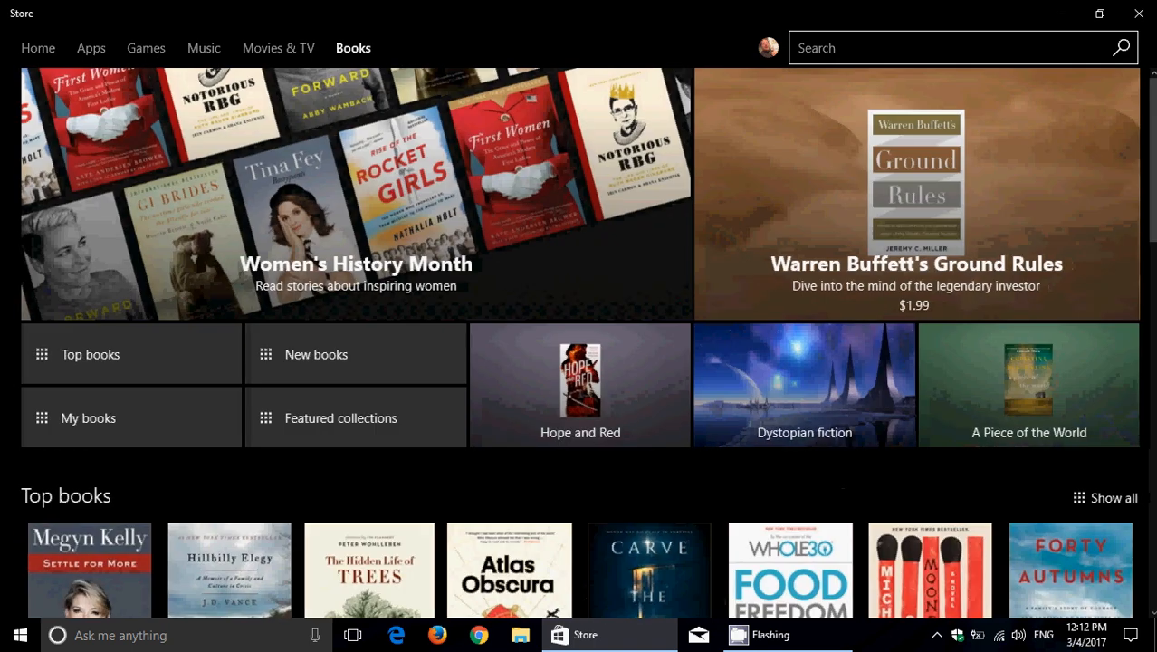
click(38, 48)
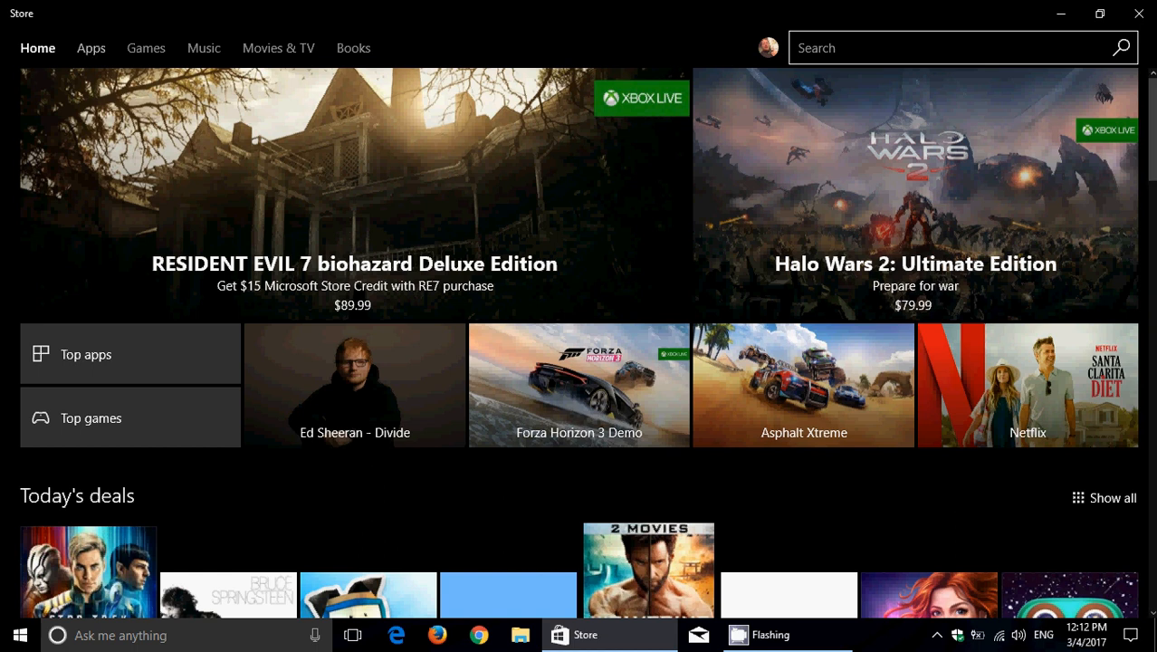
click(91, 48)
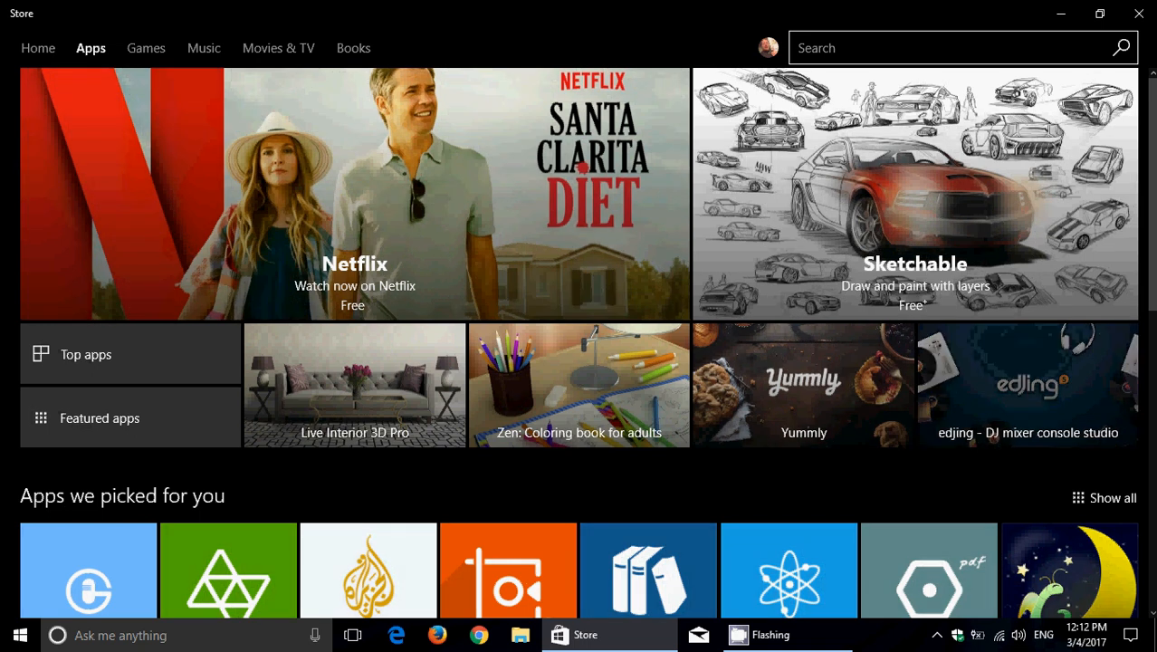
Bring up the CamStudio recorder window from the hidden system tray icons.
click(937, 635)
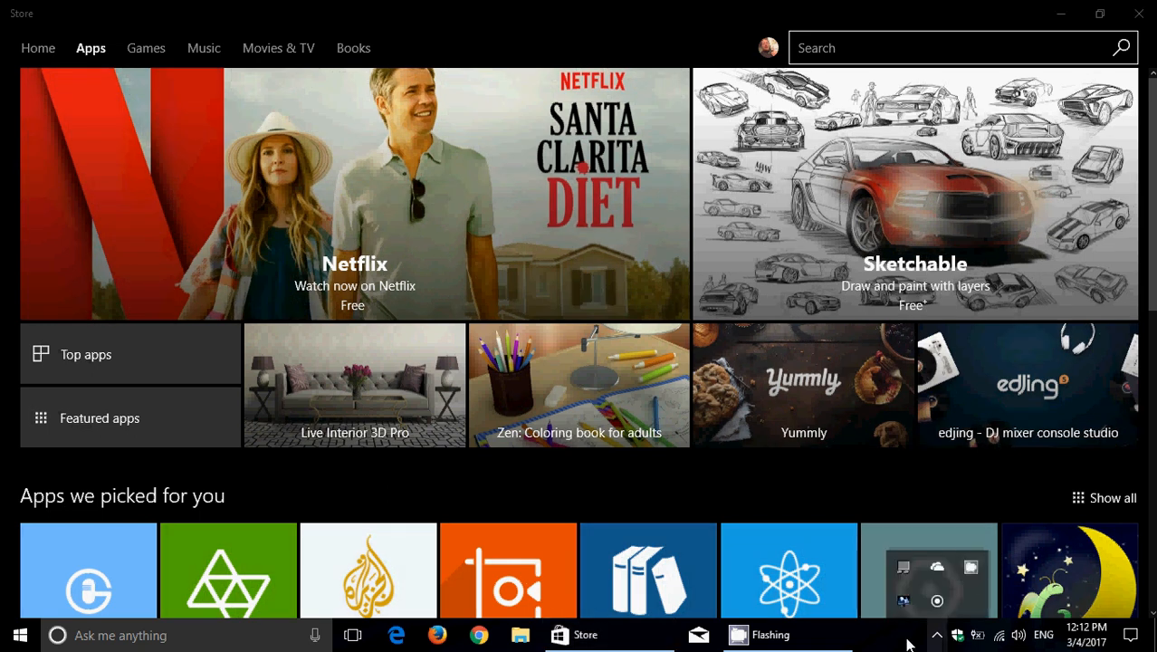
click(971, 568)
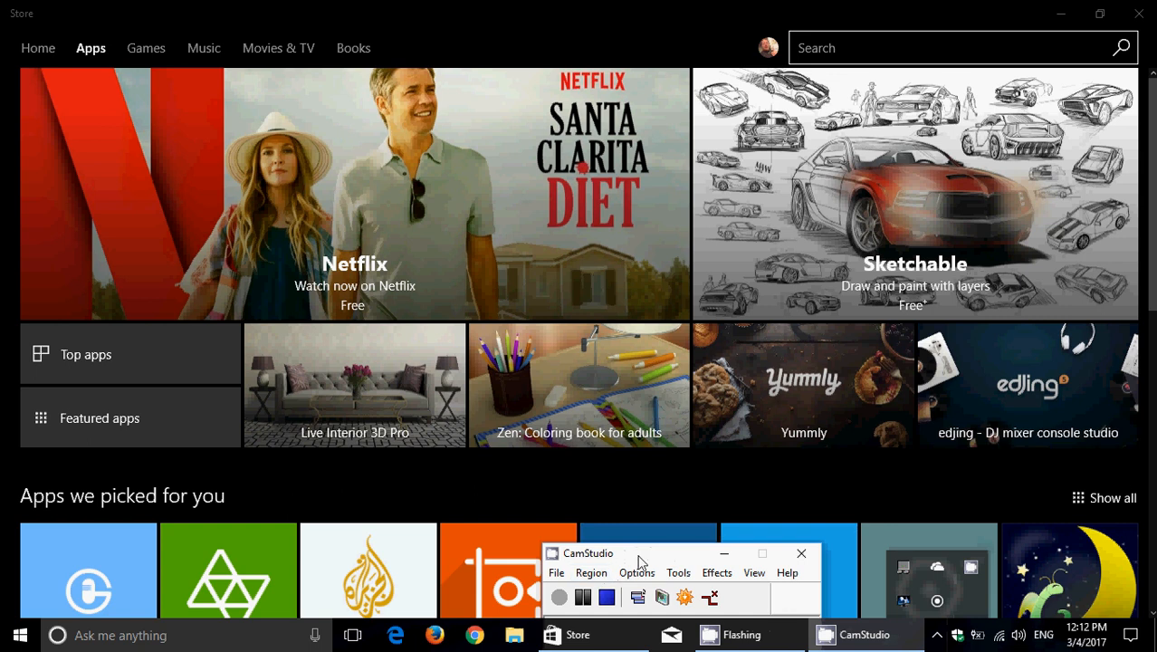
click(639, 559)
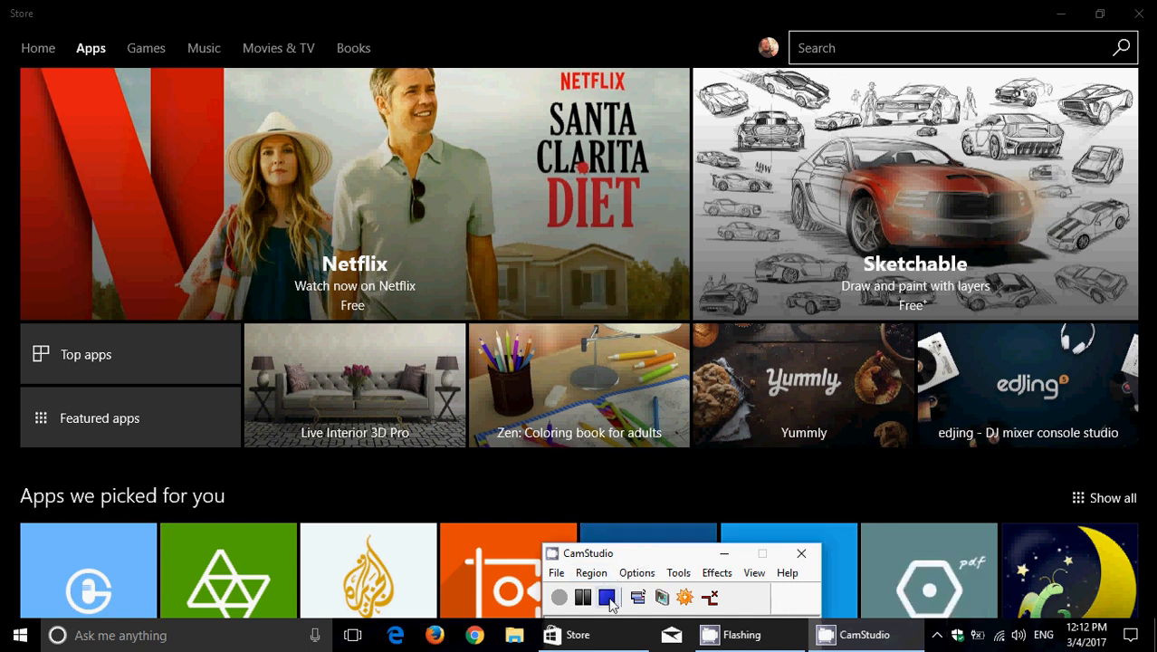